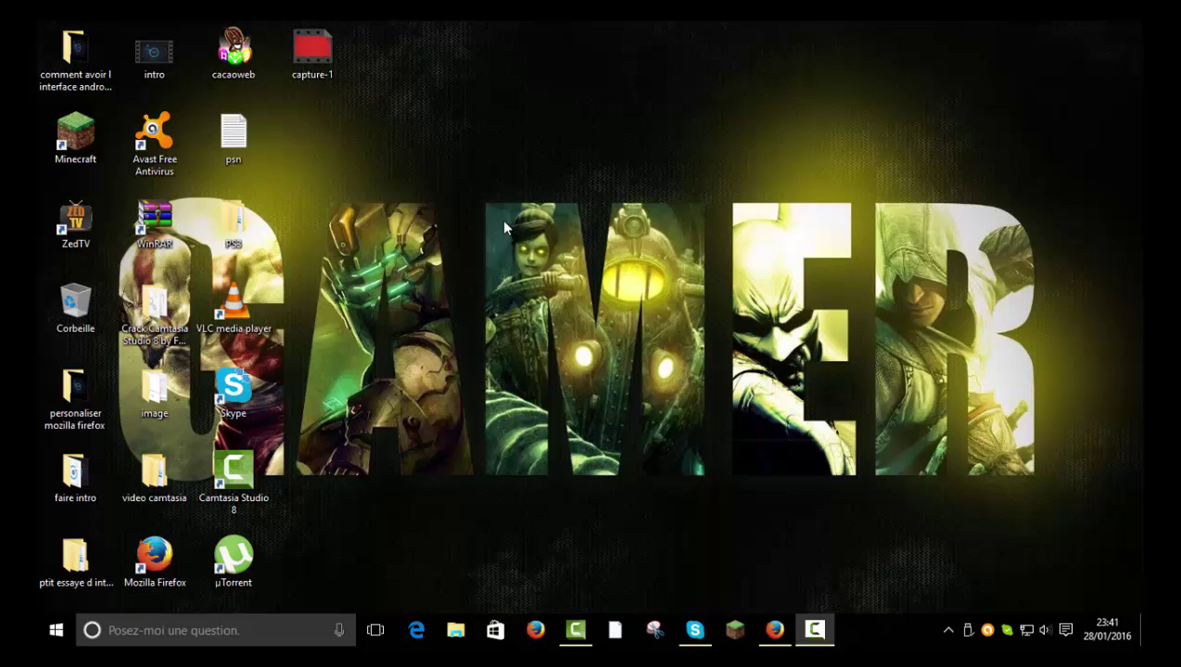
Restore the Private Tunnel browser page, then minimize it to reveal the desktop
left_click(774, 630)
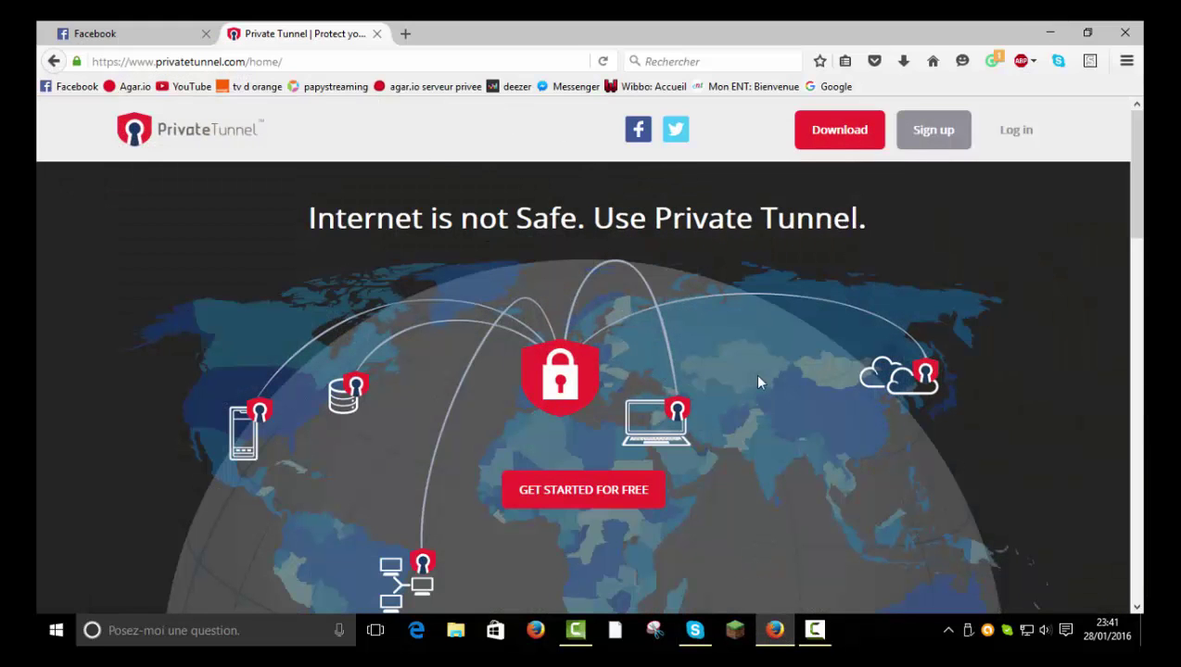
left_click(775, 630)
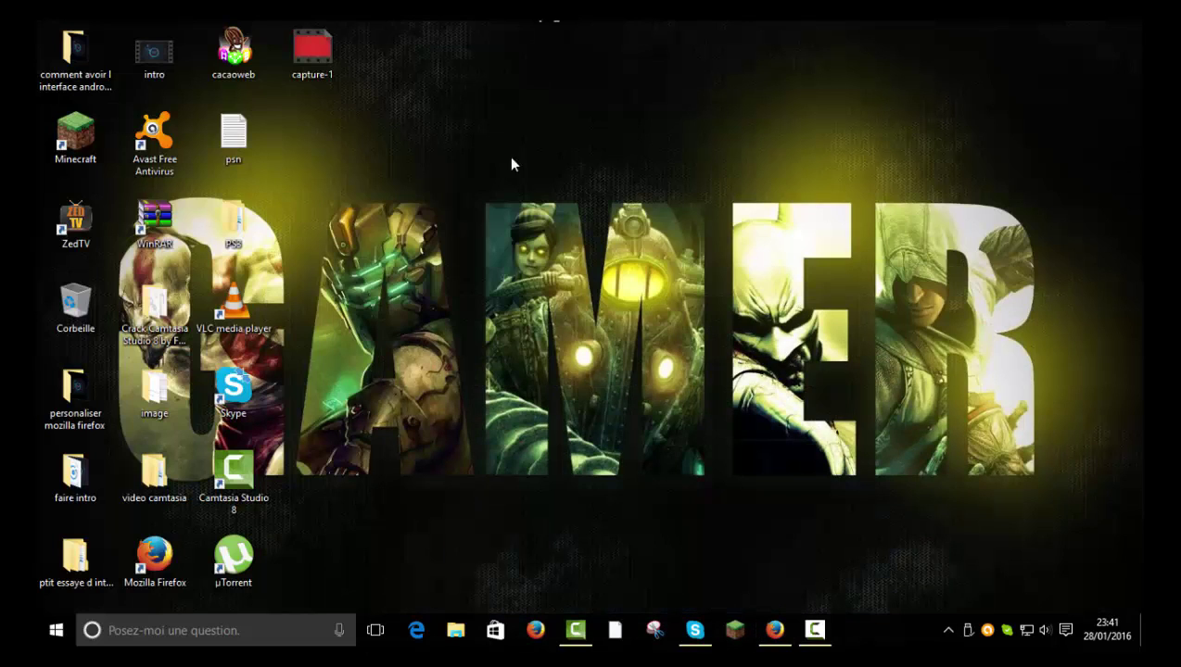
left_click_drag(361, 220, 694, 282)
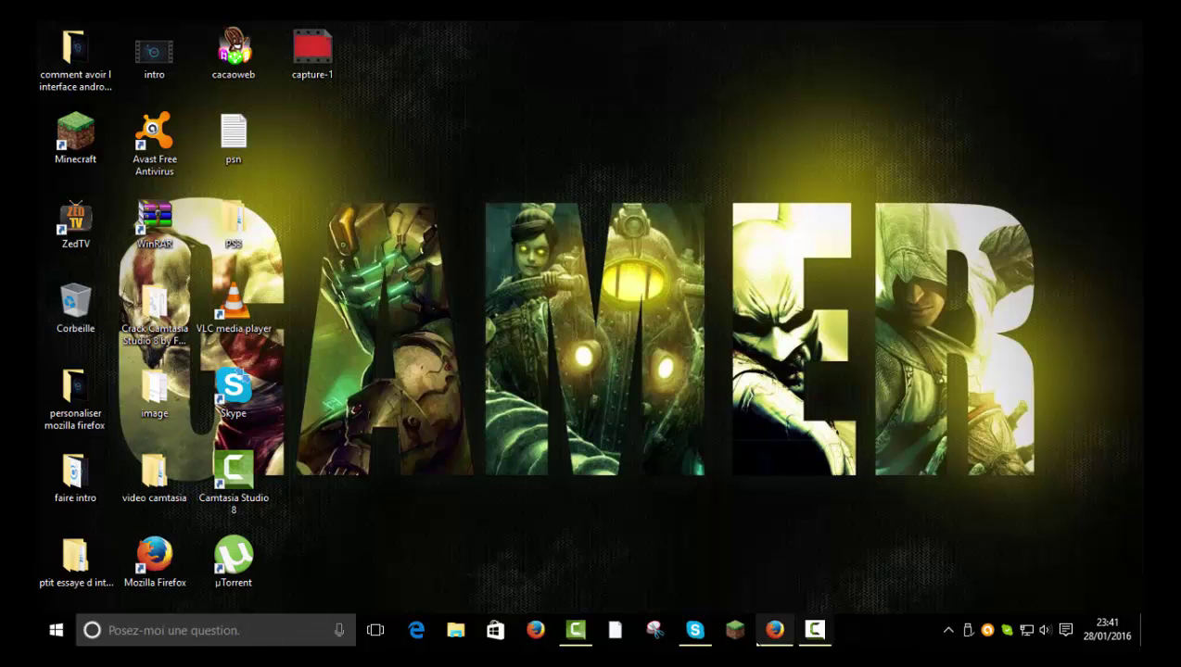
Reopen the browser, minimize it again, and open File Explorer at Quick access
left_click(769, 624)
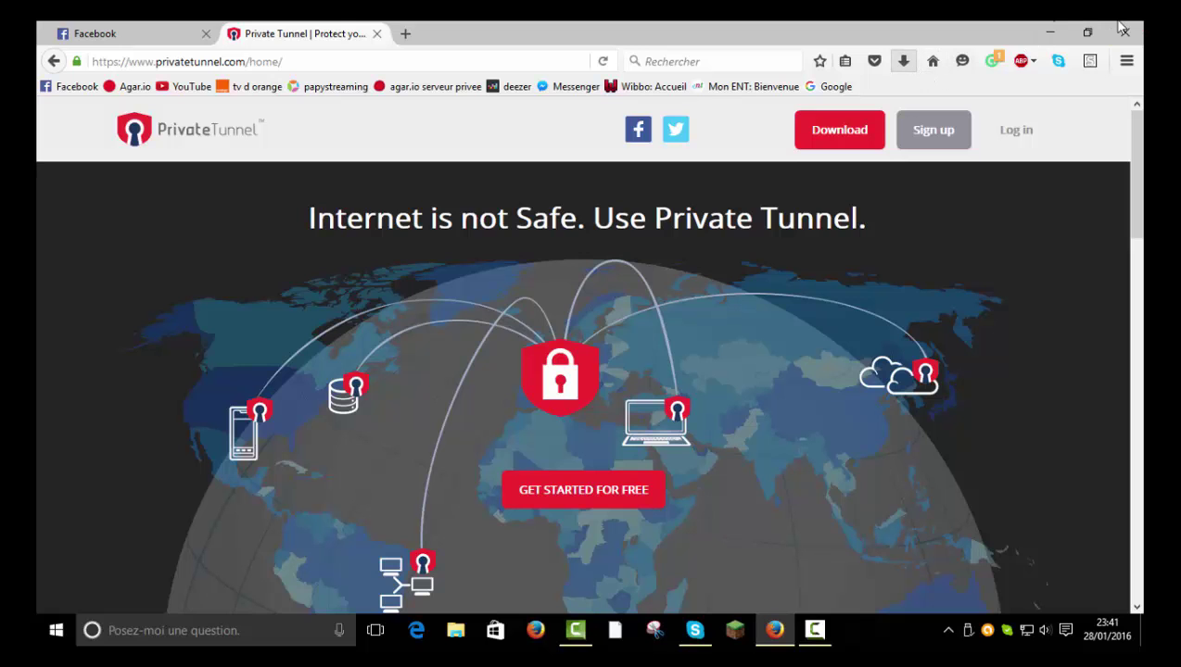
left_click(1048, 30)
left_click(455, 630)
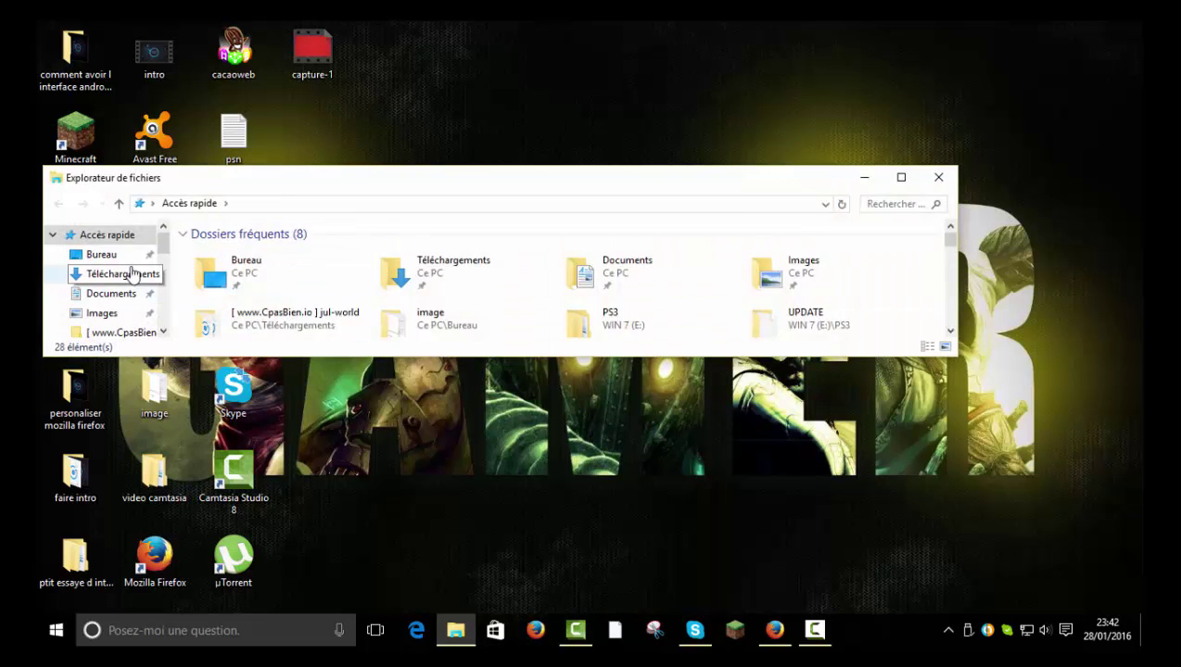
Run privatetunnel-win-2.5 from Téléchargements, install to the default folder, and launch PrivateTunnel
left_click(120, 274)
left_click(901, 177)
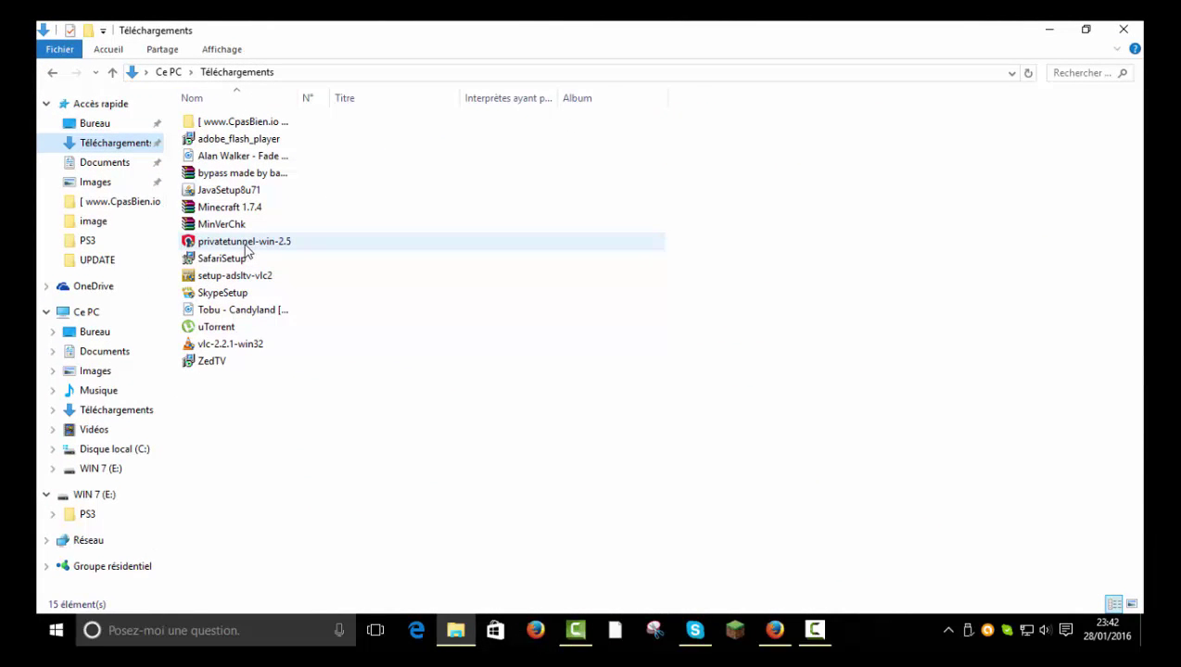
double_click(283, 246)
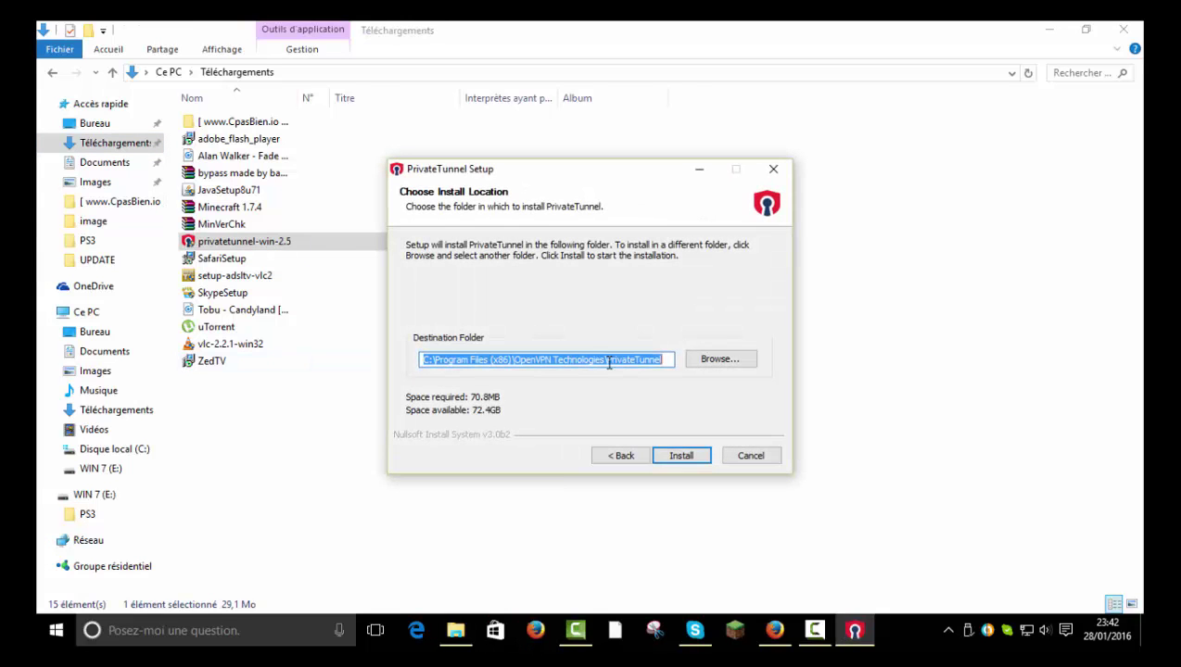
left_click(695, 459)
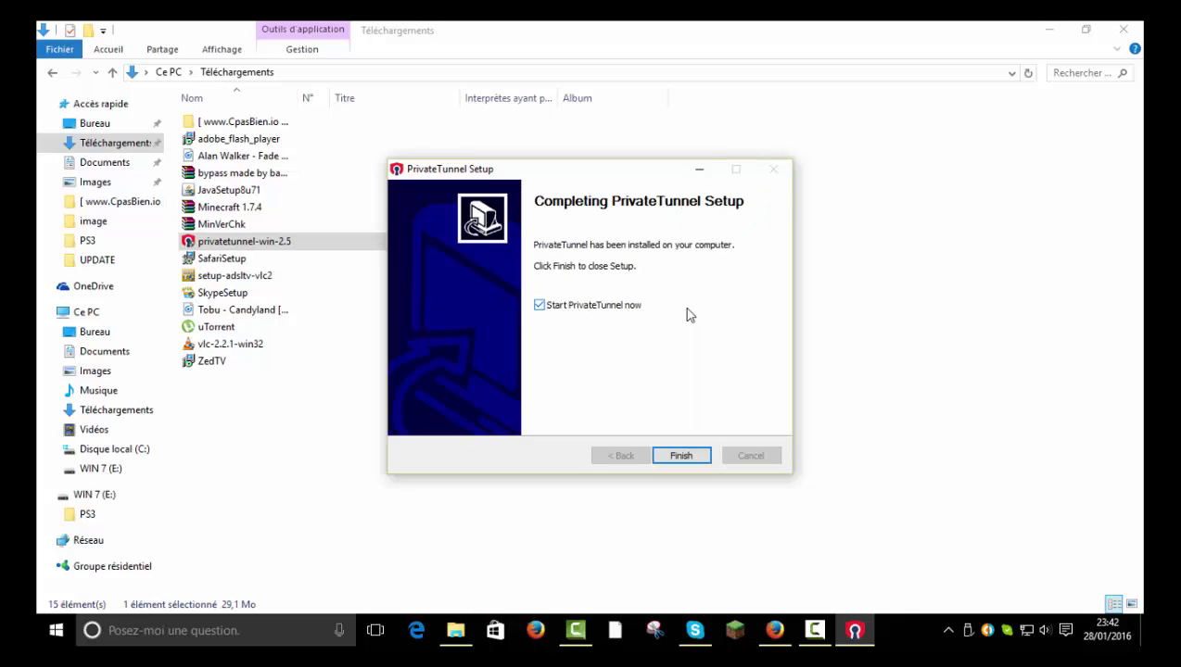
left_click(691, 461)
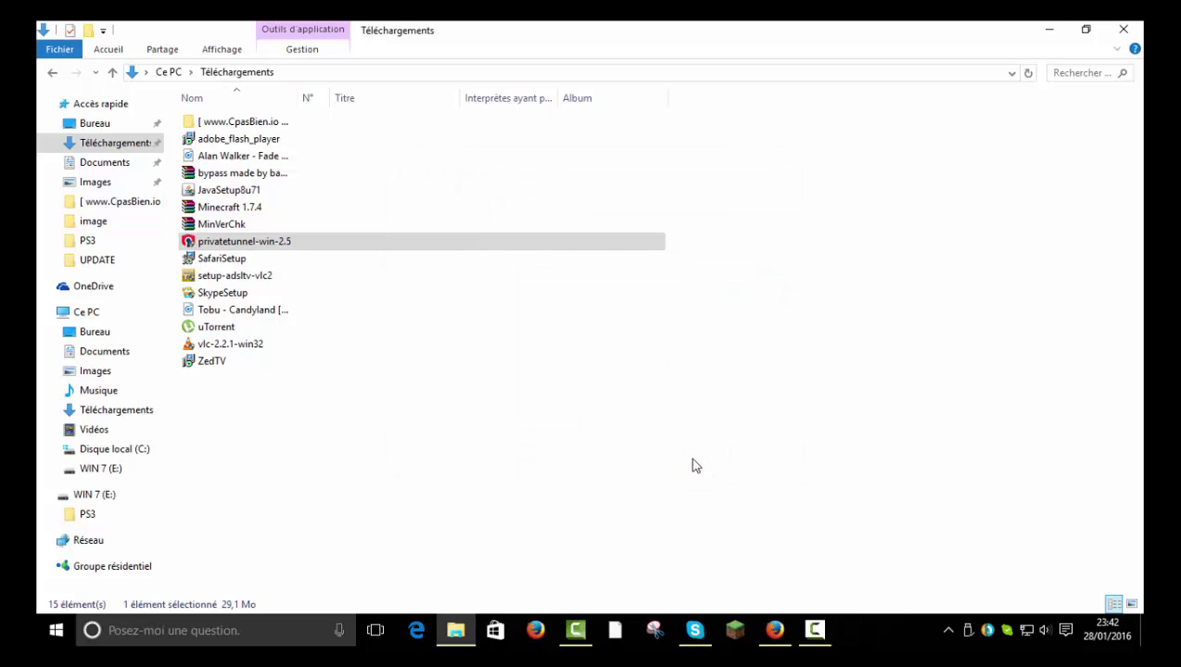
left_click(1123, 28)
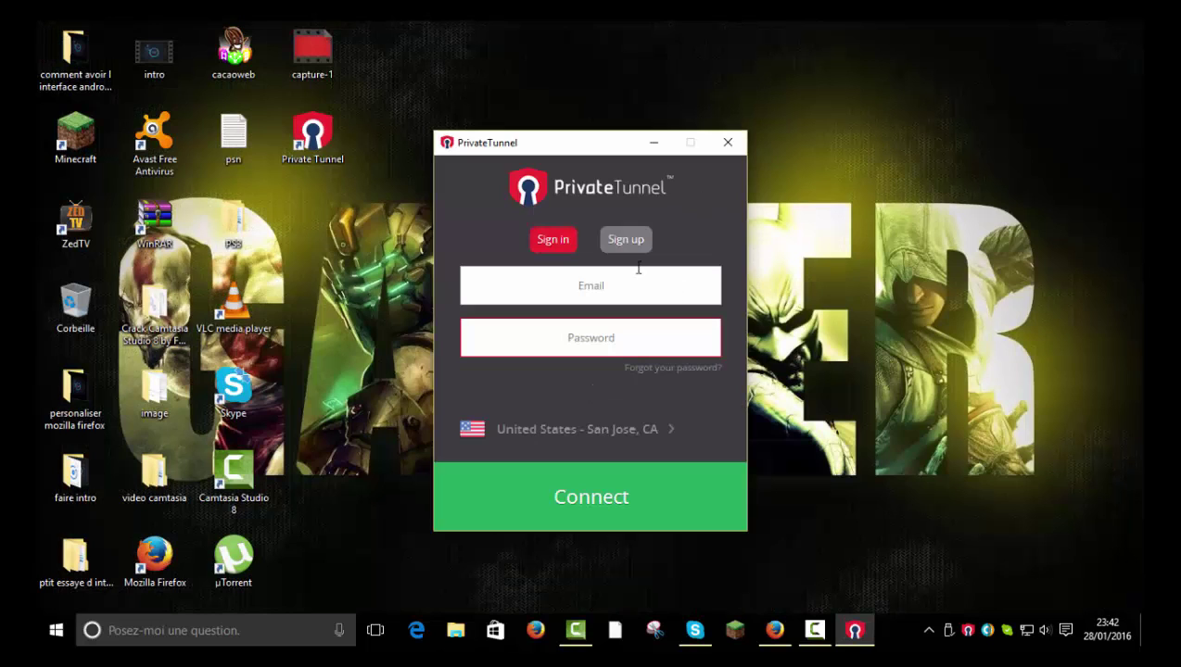
Enter the account's Gmail e-mail address and password in the PrivateTunnel sign-in form
left_click(643, 282)
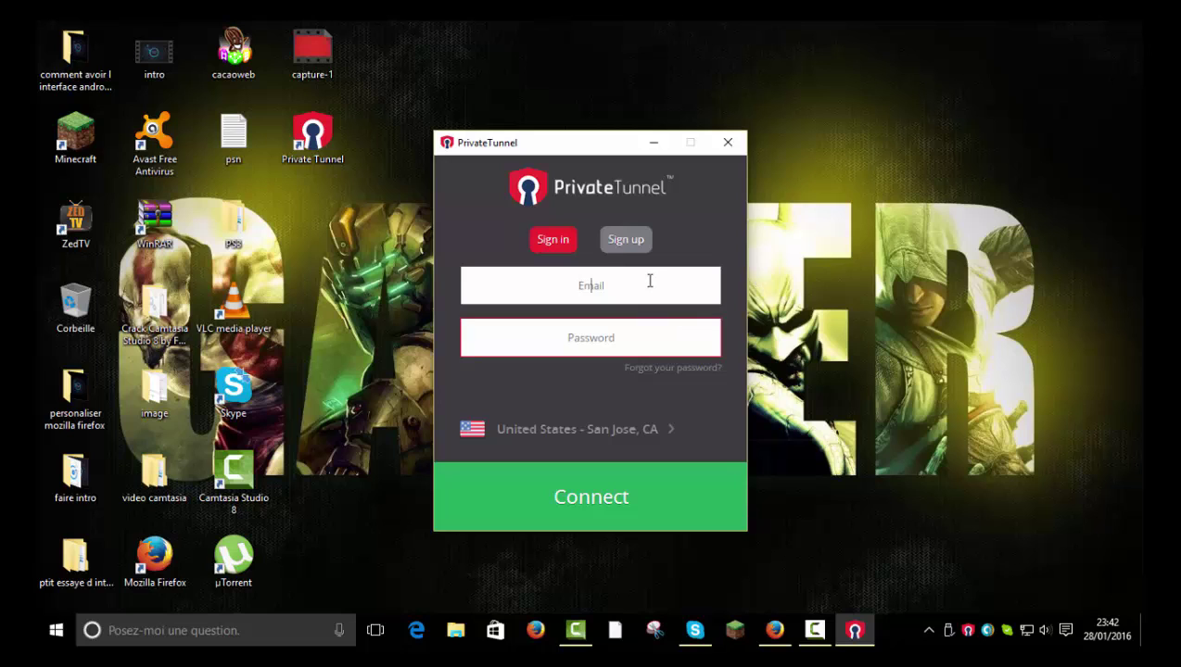
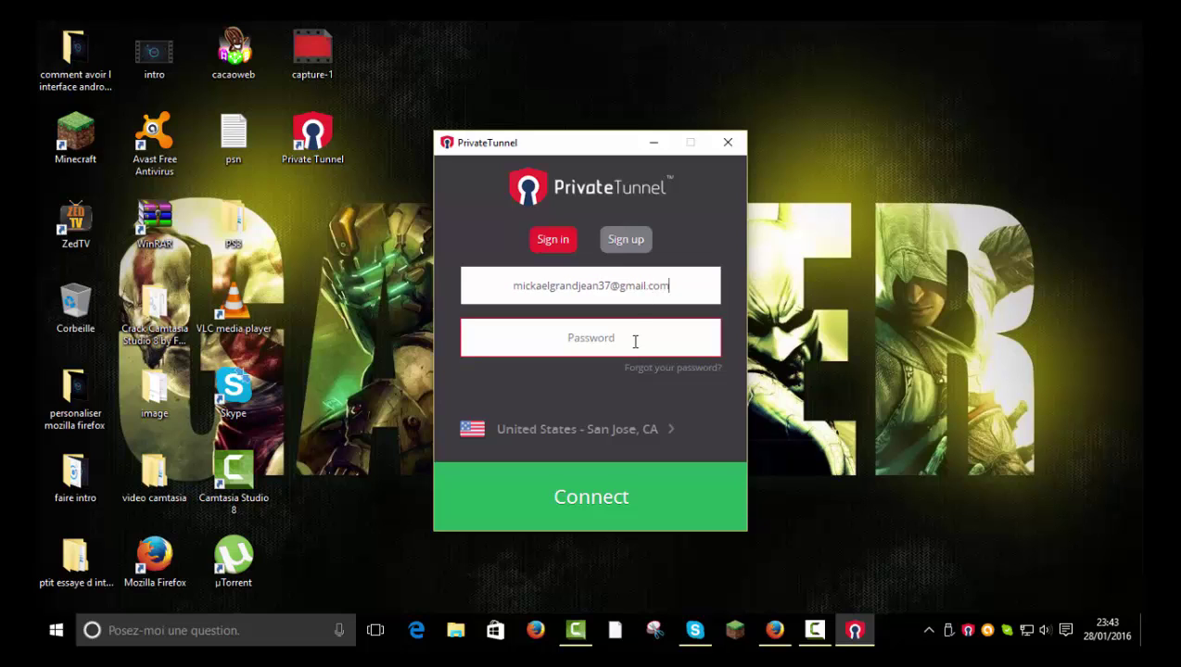
left_click(635, 341)
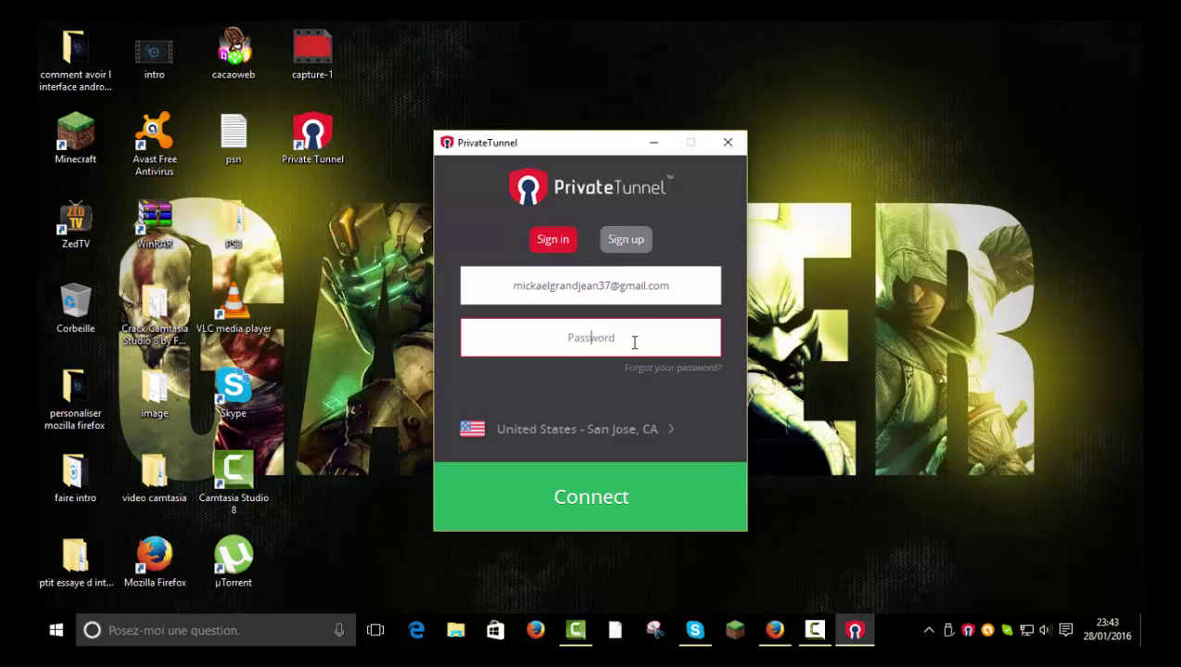
type("•")
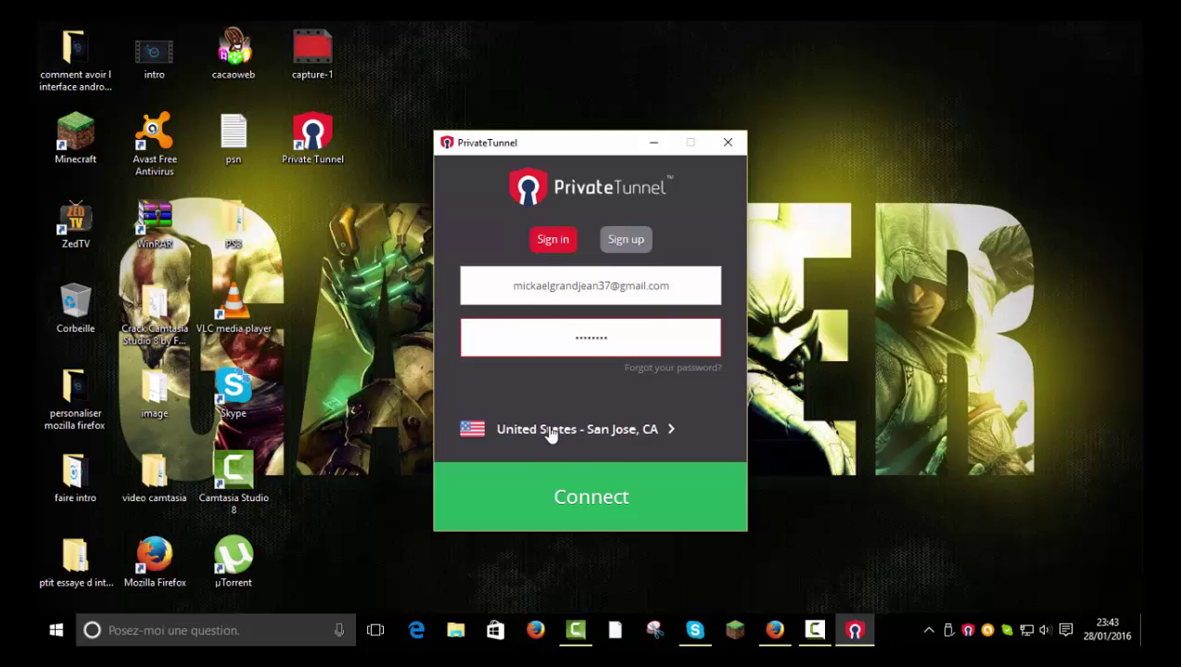
Choose Sweden; Stockholm as the server region
left_click(582, 430)
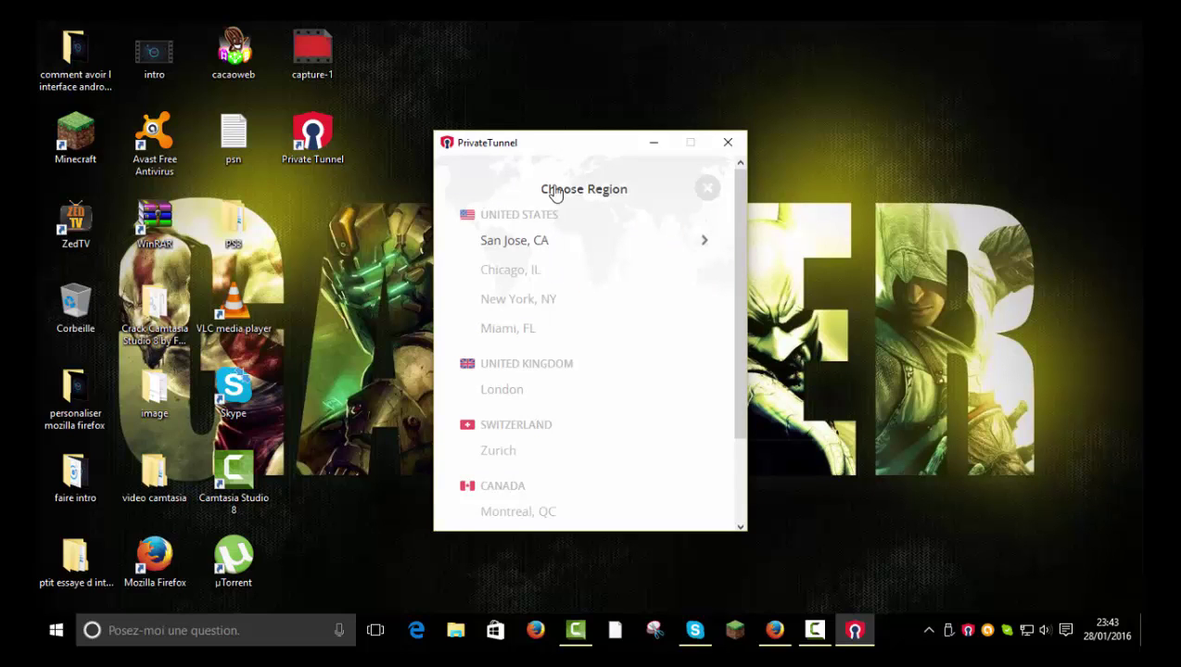
scroll(525, 414, "down", 2)
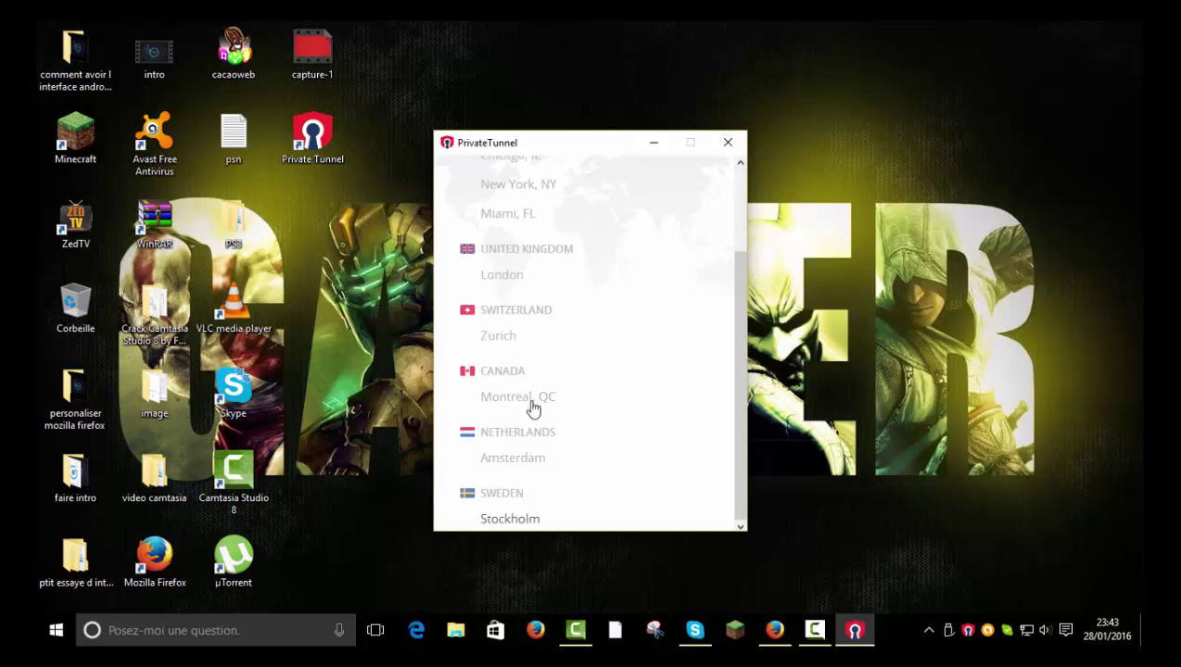
left_click(517, 519)
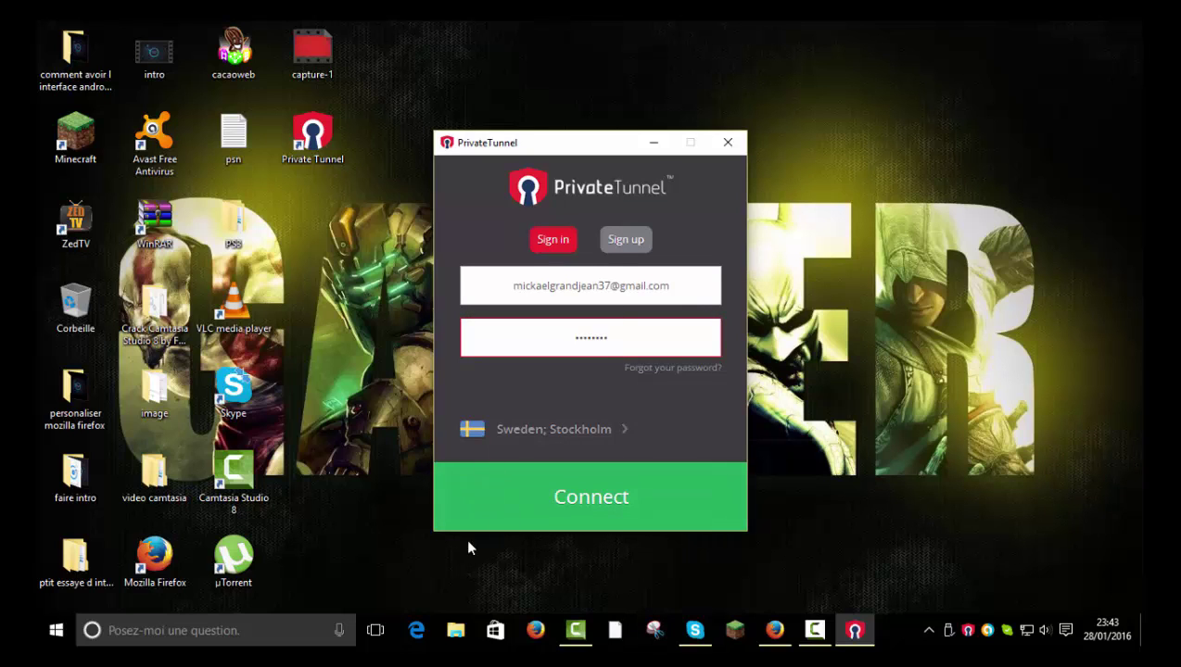
Connect to Stockholm, allow the VPN connection, and dismiss the no-data-remaining warning
left_click(618, 494)
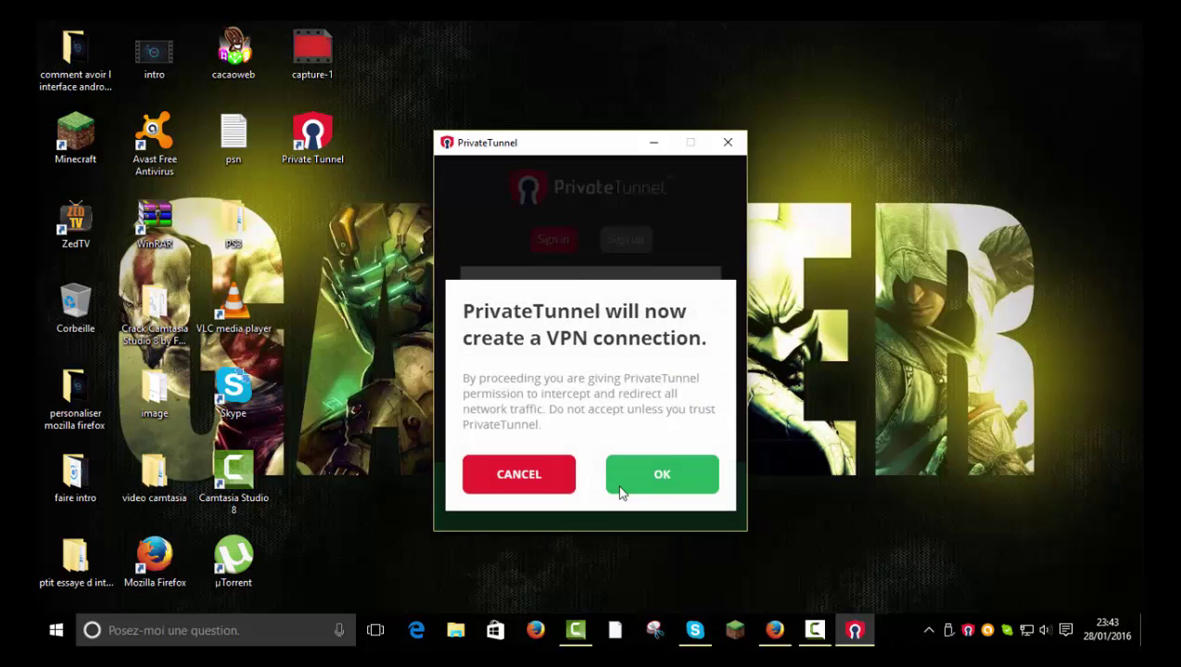
left_click(657, 478)
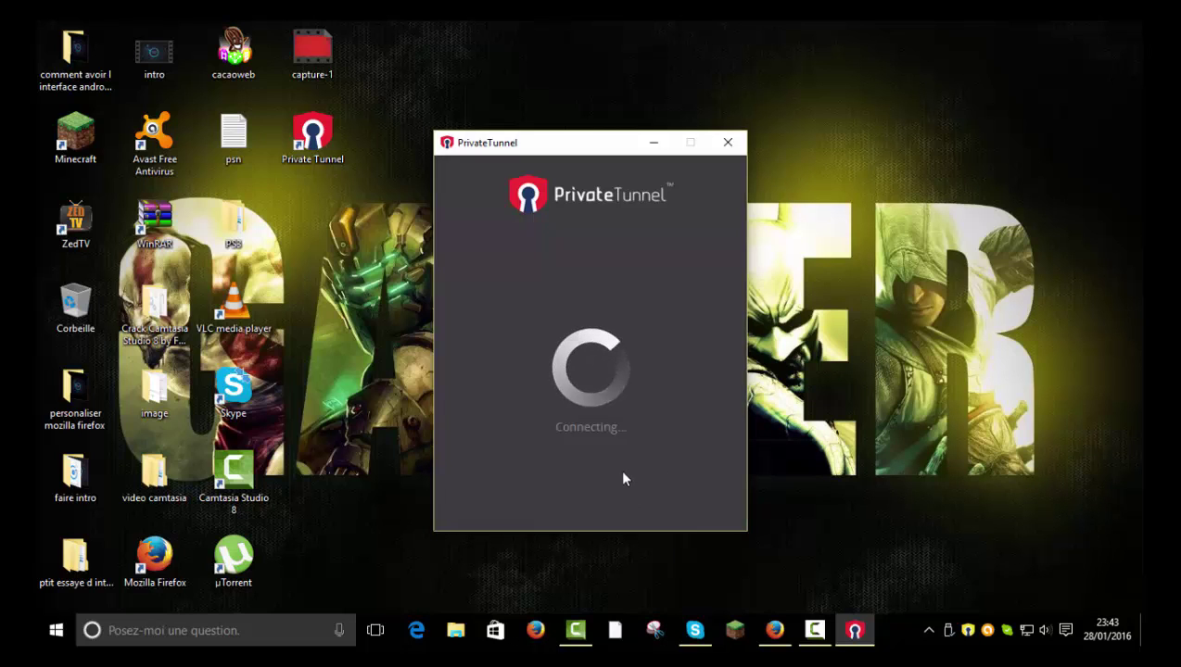
left_click(622, 478)
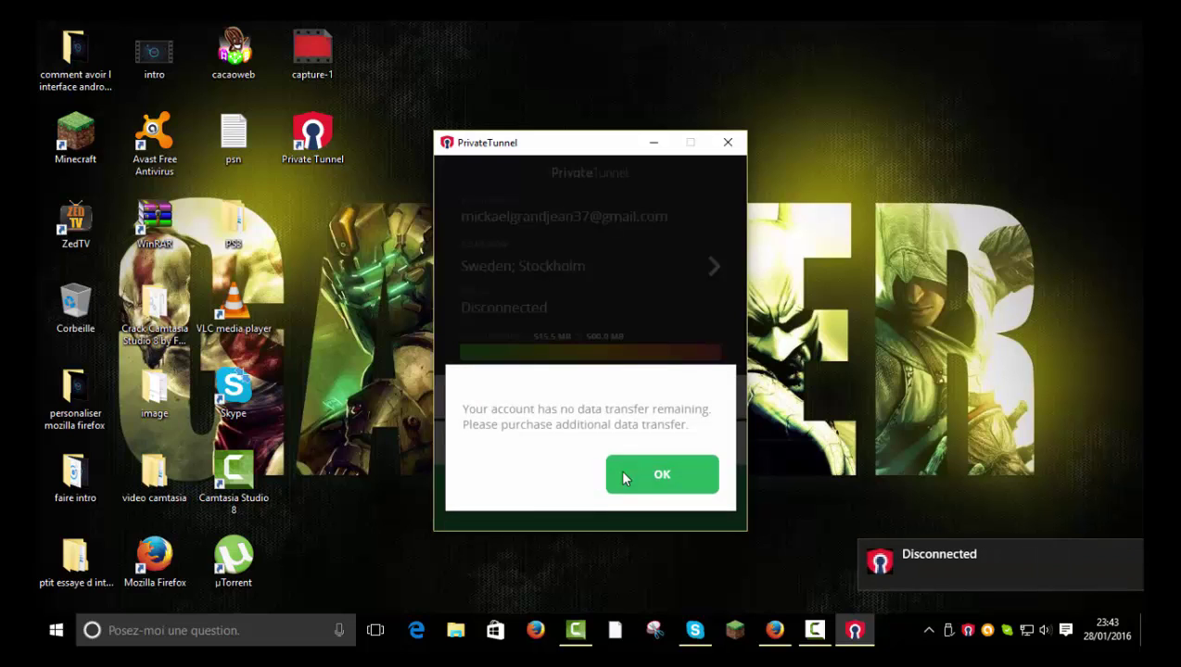
left_click(704, 487)
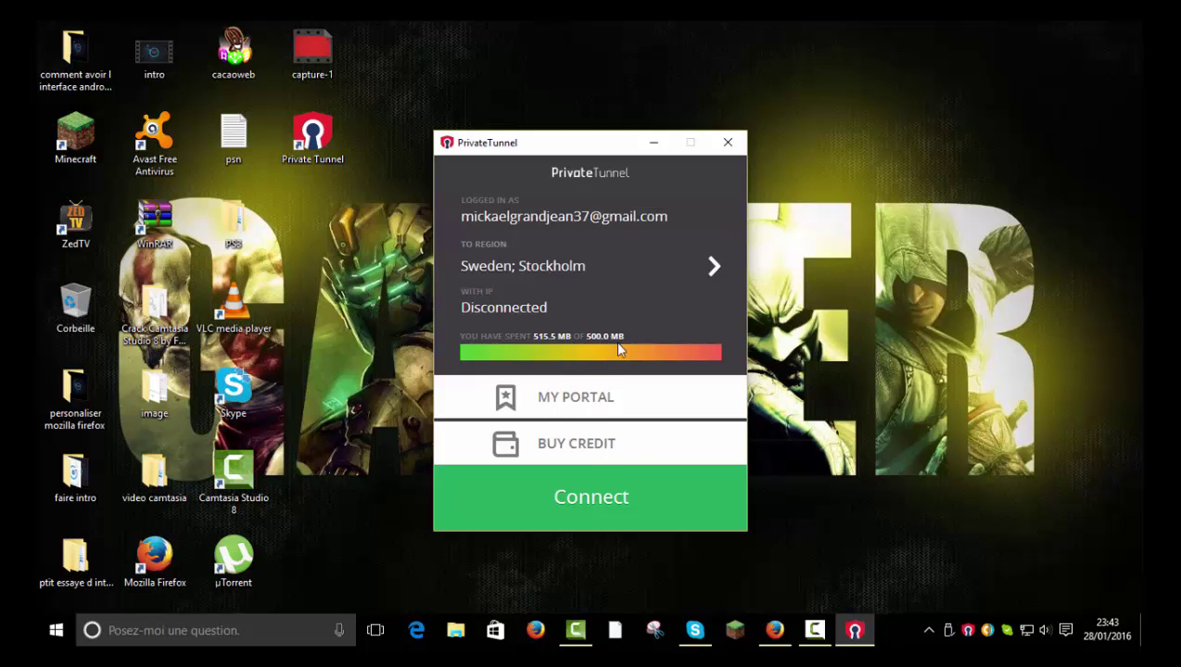
left_click(647, 499)
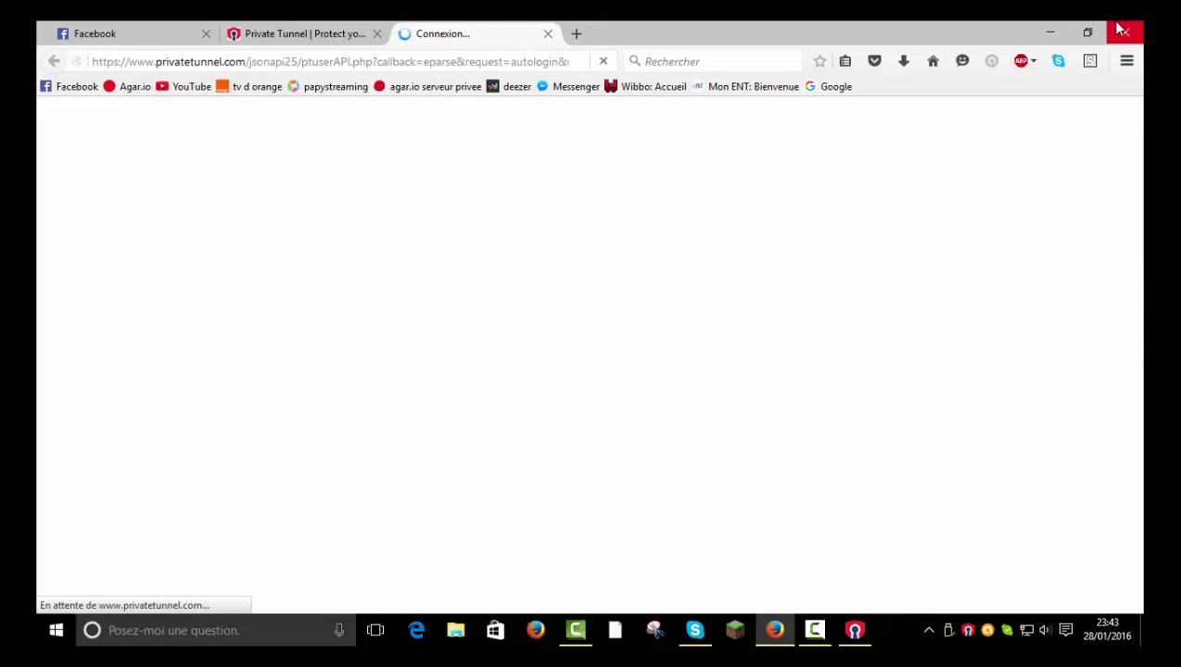
left_click(1117, 28)
left_click(728, 142)
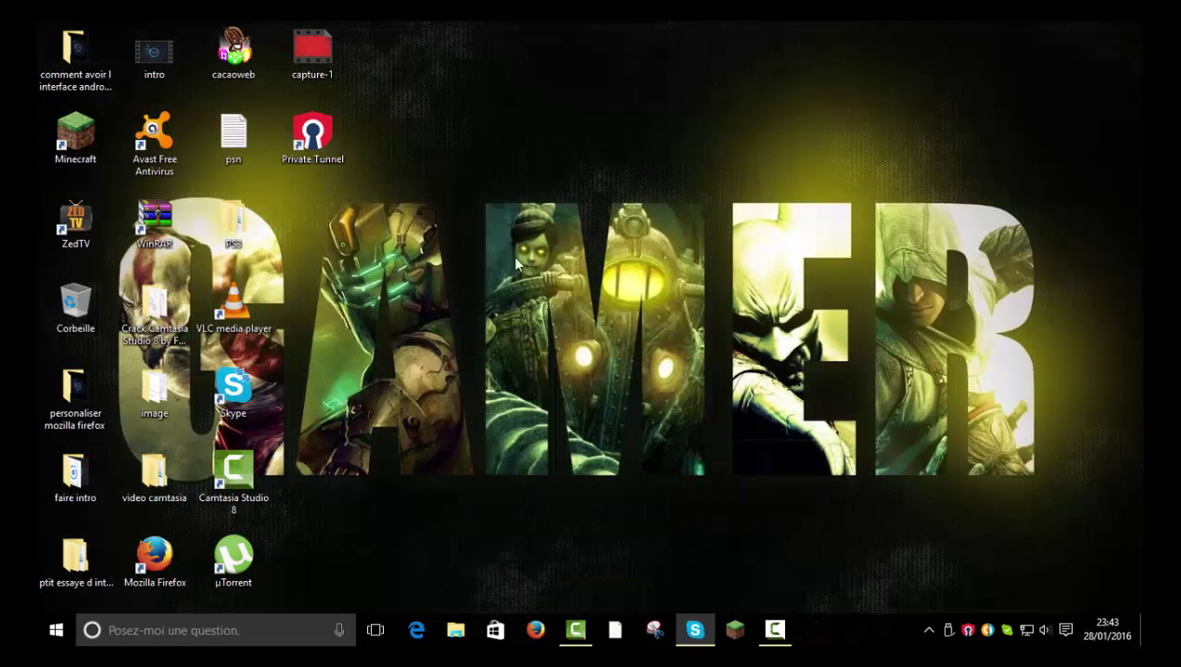
double_click(313, 135)
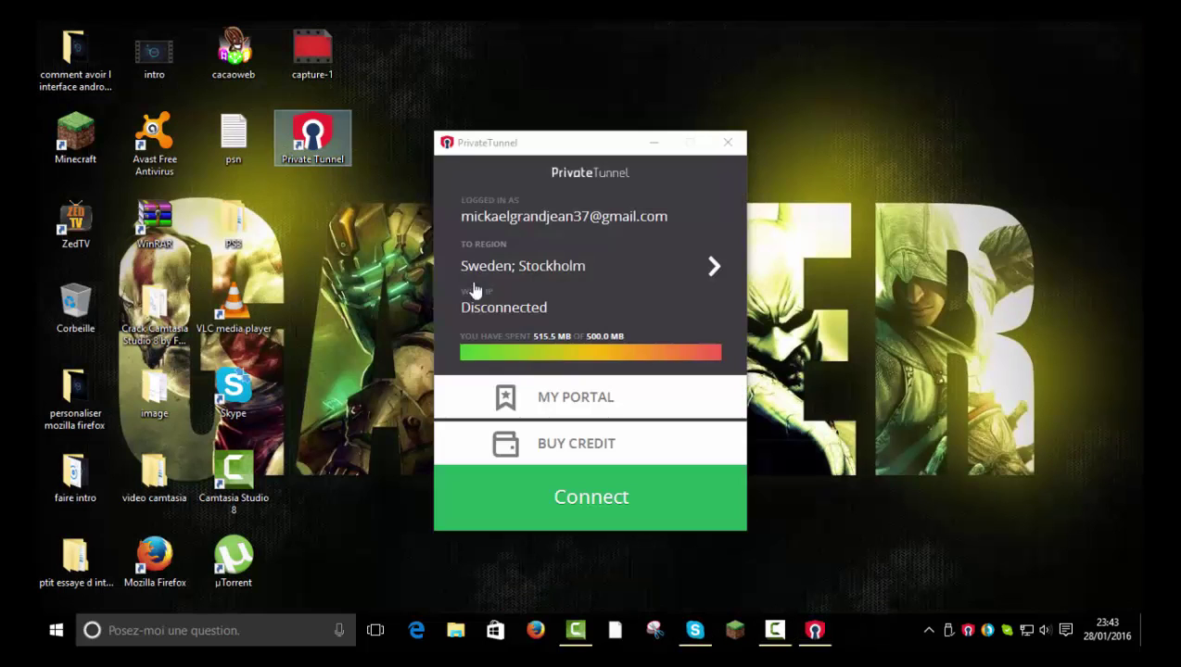
left_click(714, 264)
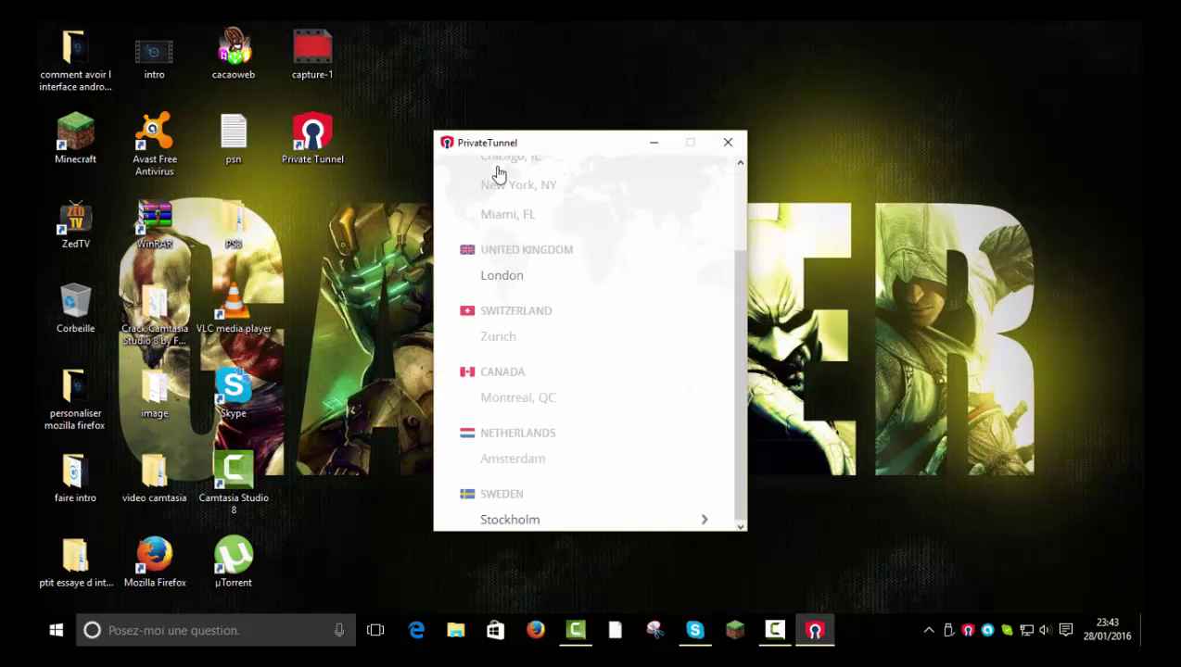
scroll(503, 184, "up", 5)
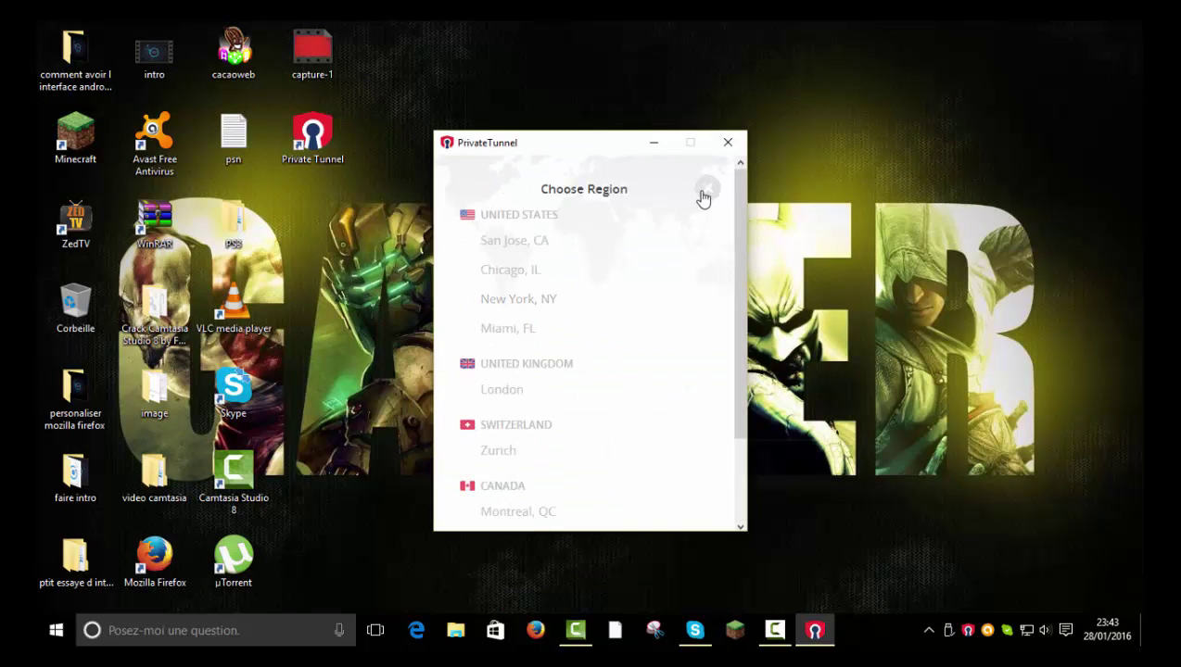
left_click(703, 191)
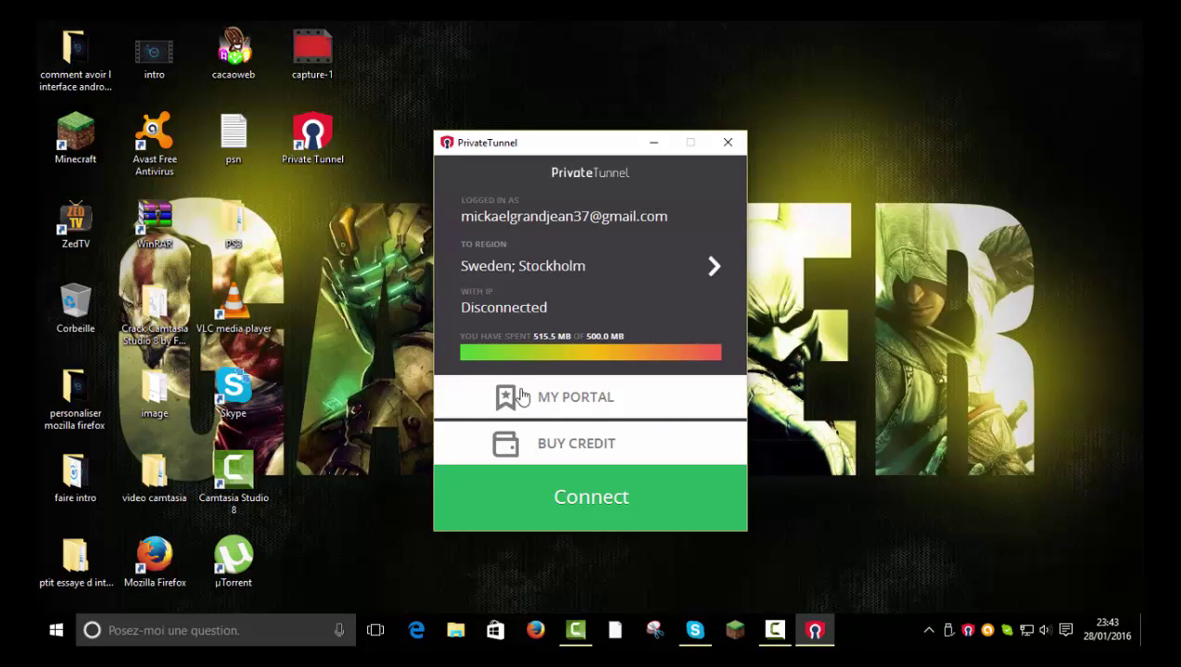
left_click(595, 487)
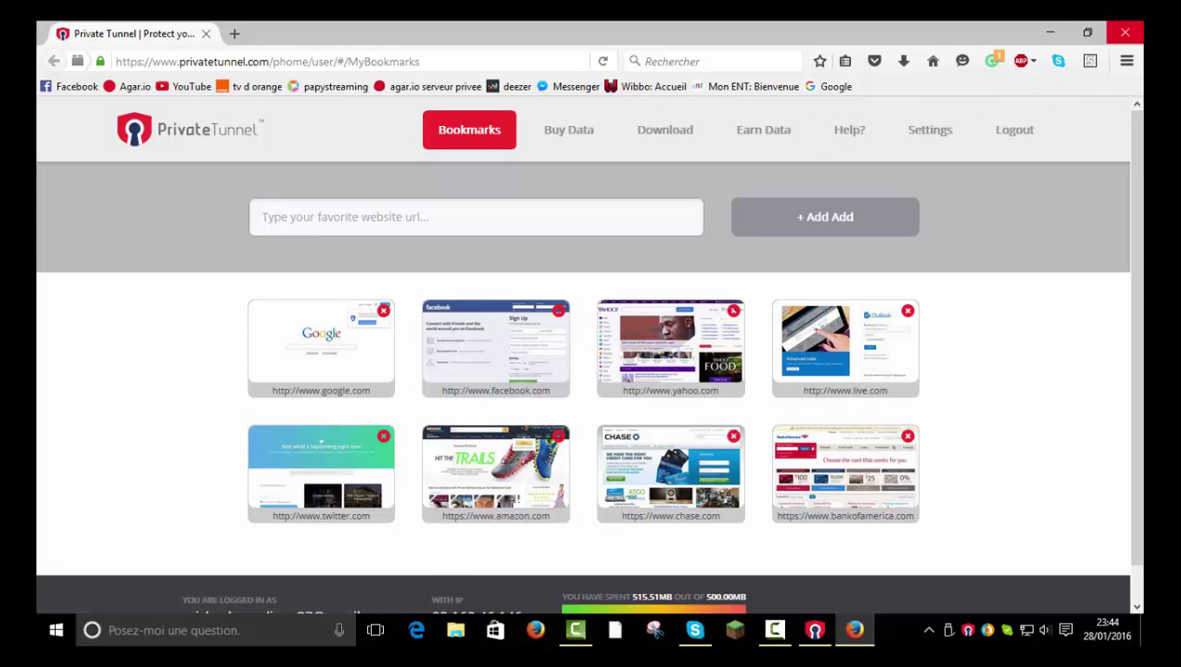
left_click(1127, 31)
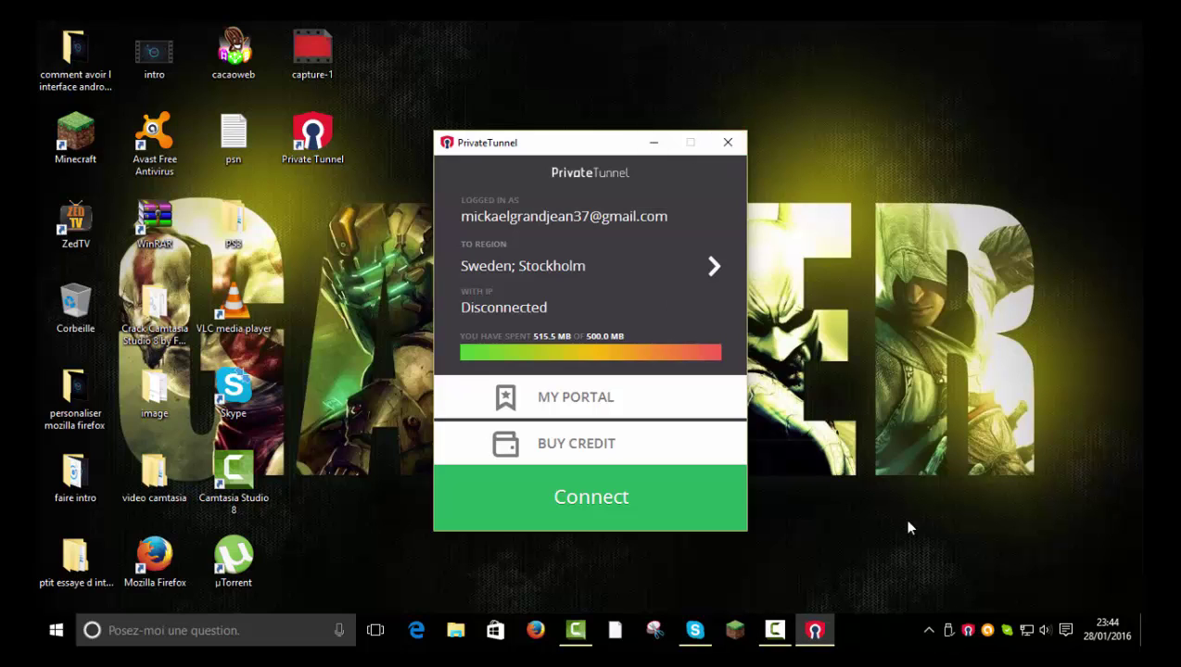
Restore the PrivateTunnel window from the taskbar and close it
left_click_drag(606, 87, 1065, 301)
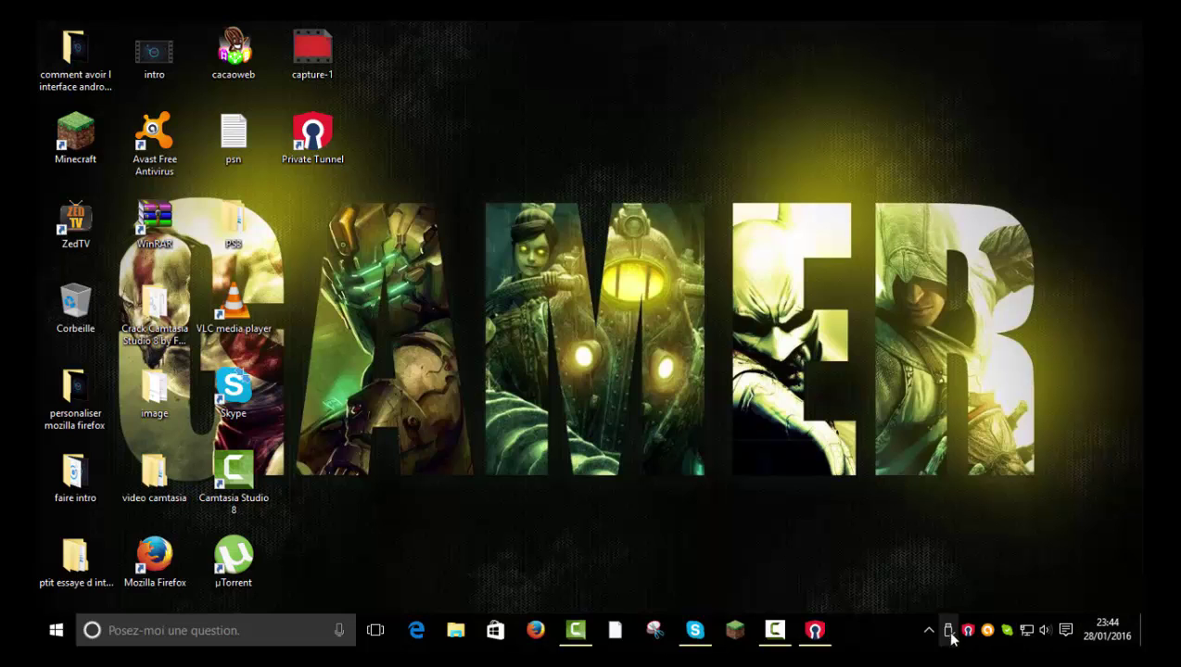
left_click(816, 628)
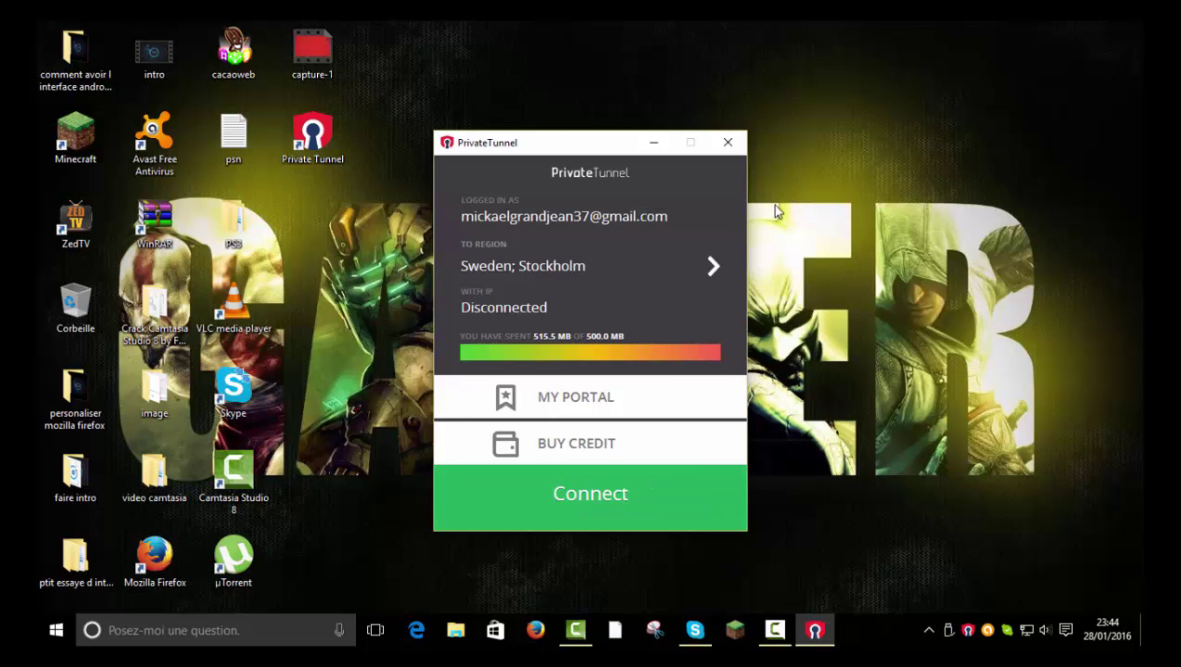
left_click(741, 141)
left_click_drag(452, 221, 569, 360)
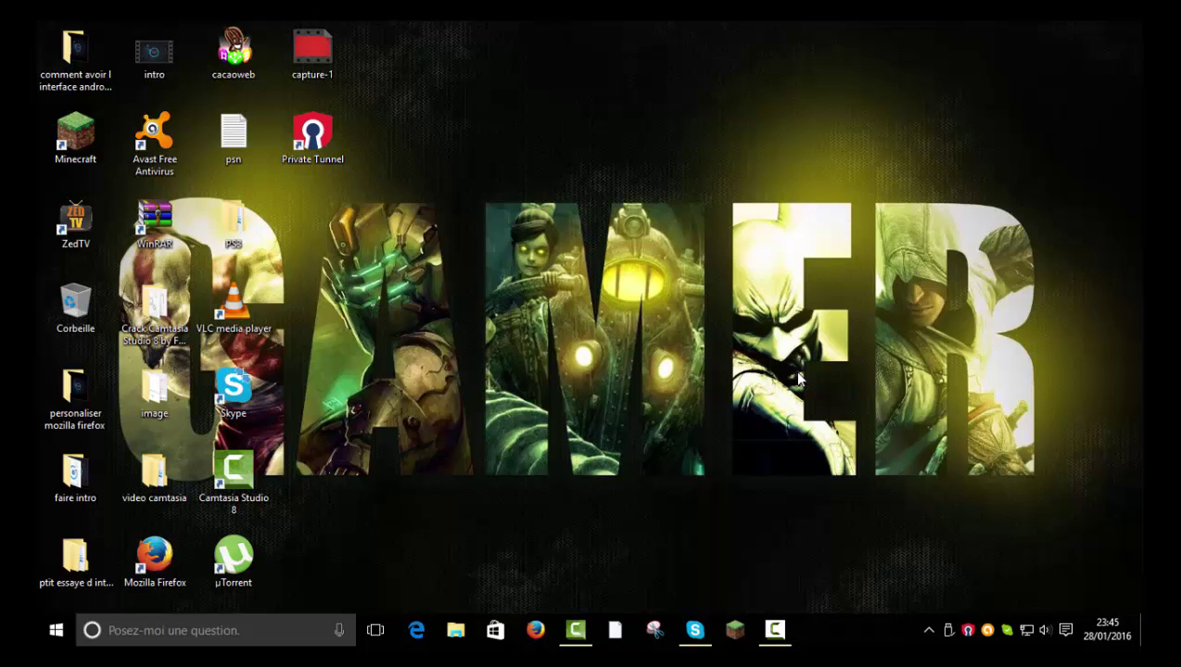
left_click_drag(553, 190, 1010, 368)
left_click_drag(643, 102, 1042, 503)
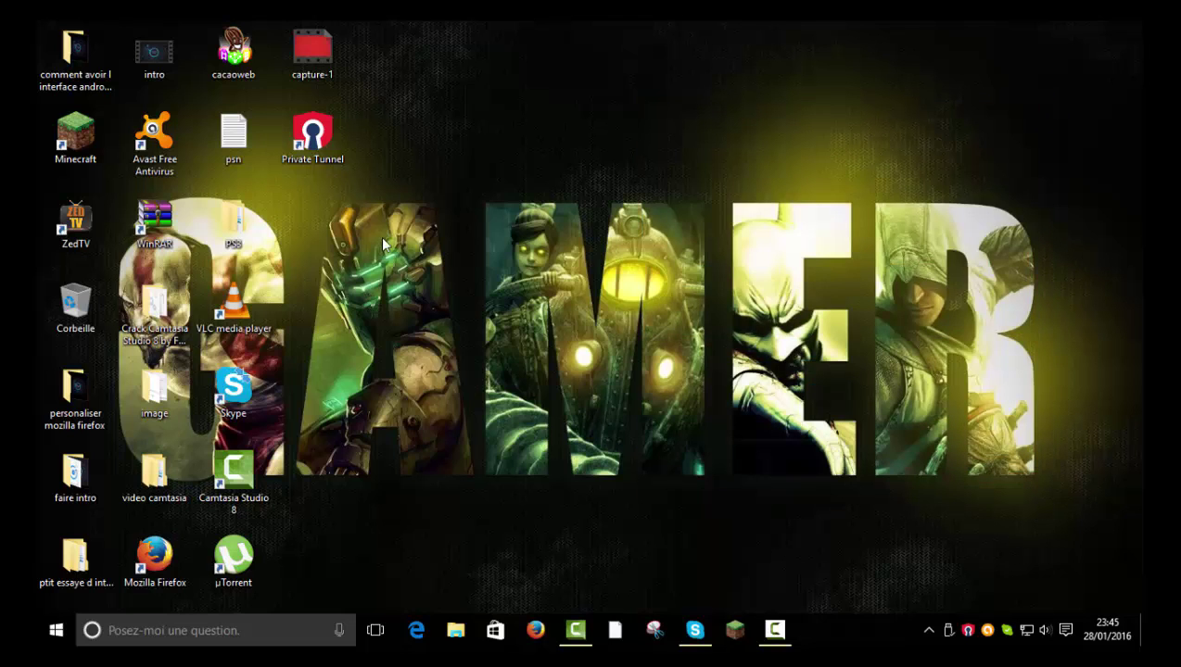